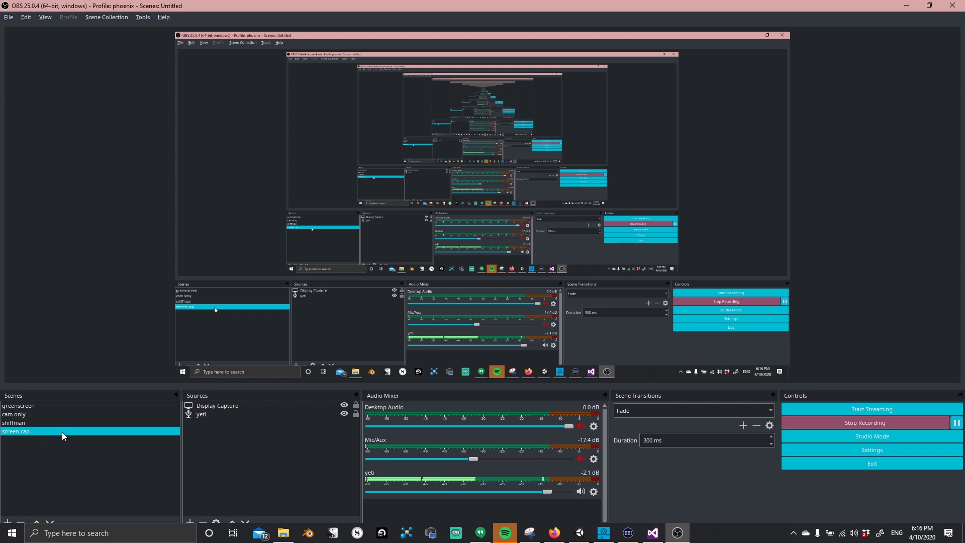
- Switch to Firefox and open the OBS project website (obsproject.com) in a new tab
key(alt+Tab)
key(alt+Tab)
key(alt+Tab)
key(alt+Tab)
key(alt+Tab)
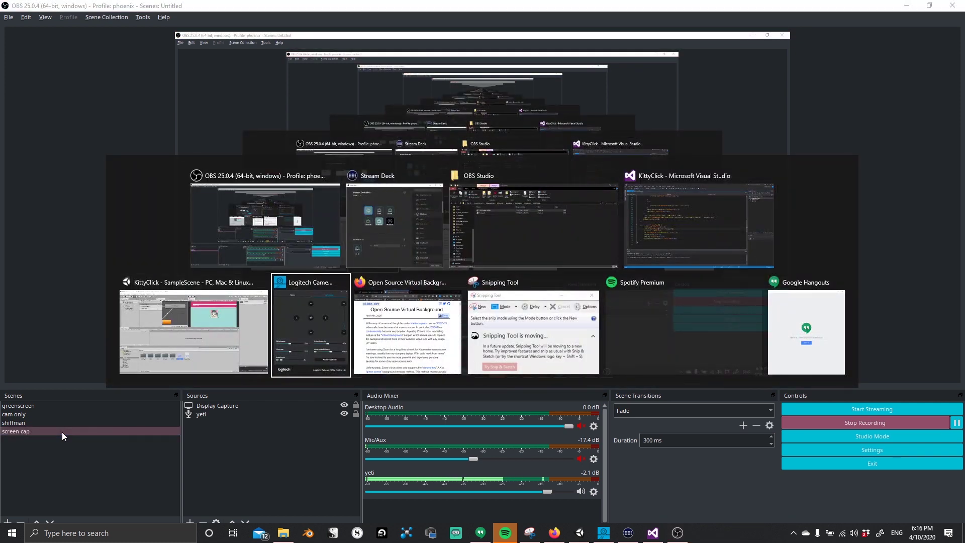
key(alt+Tab)
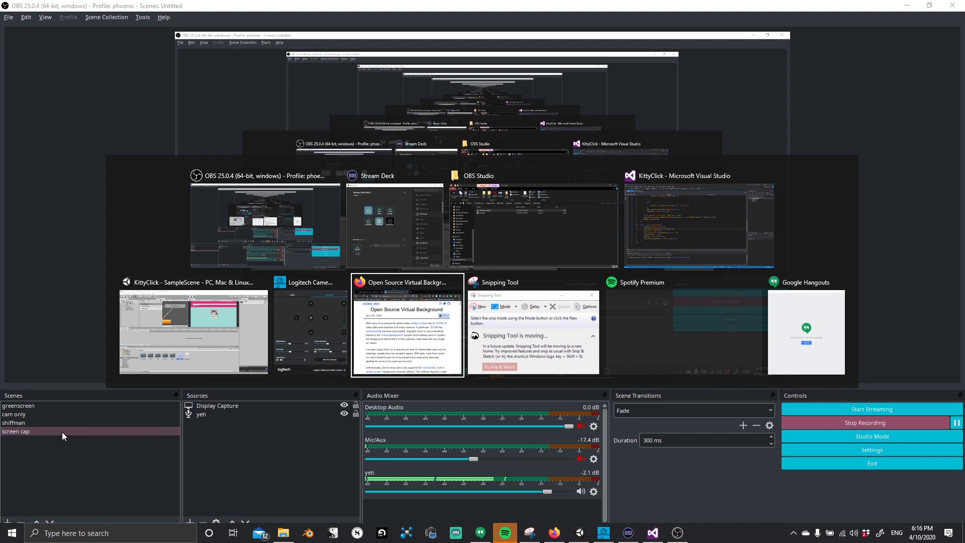
key(ctrl+t)
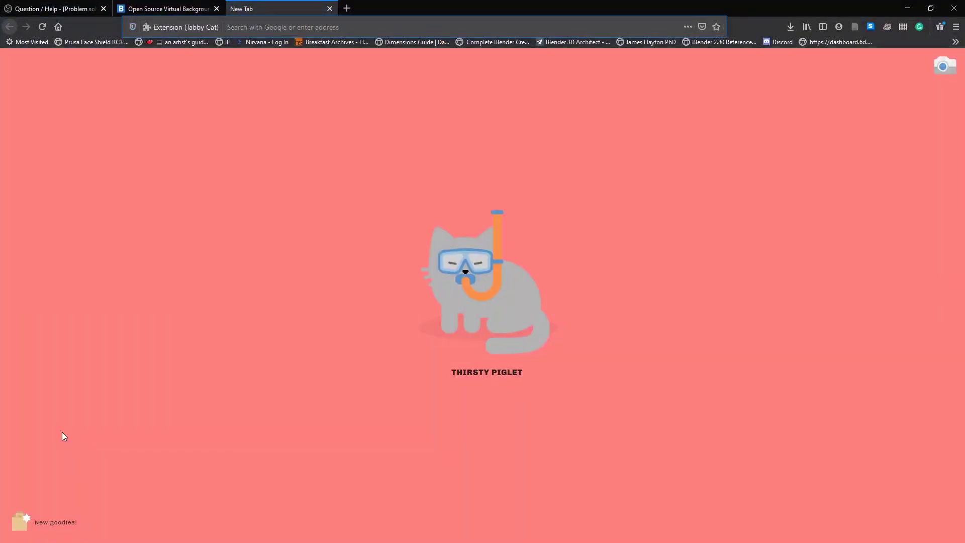
text(obs)
key(Return)
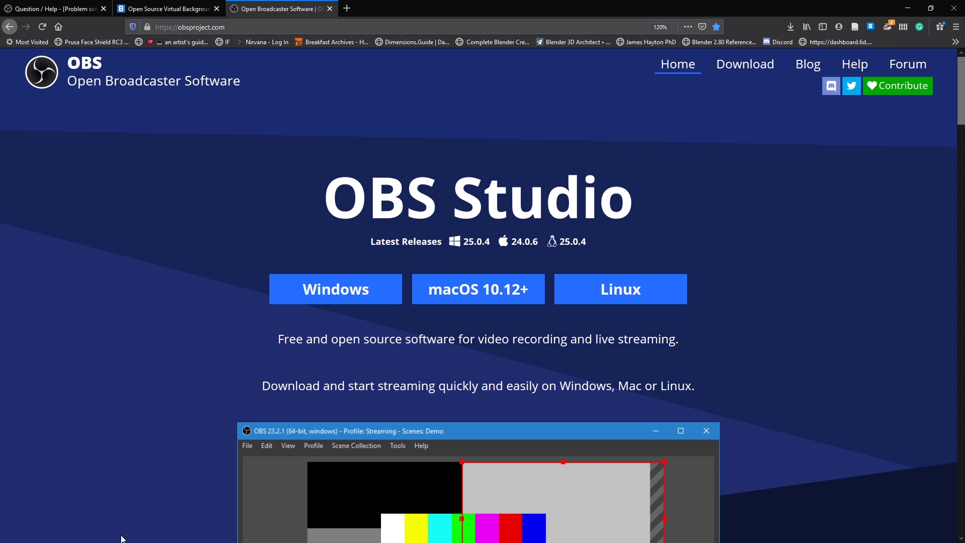
- Search for "obs virtual camera" in a new tab and open the OBS-VirtualCam page on the OBS Forums
key(ctrl+t)
text(ob)
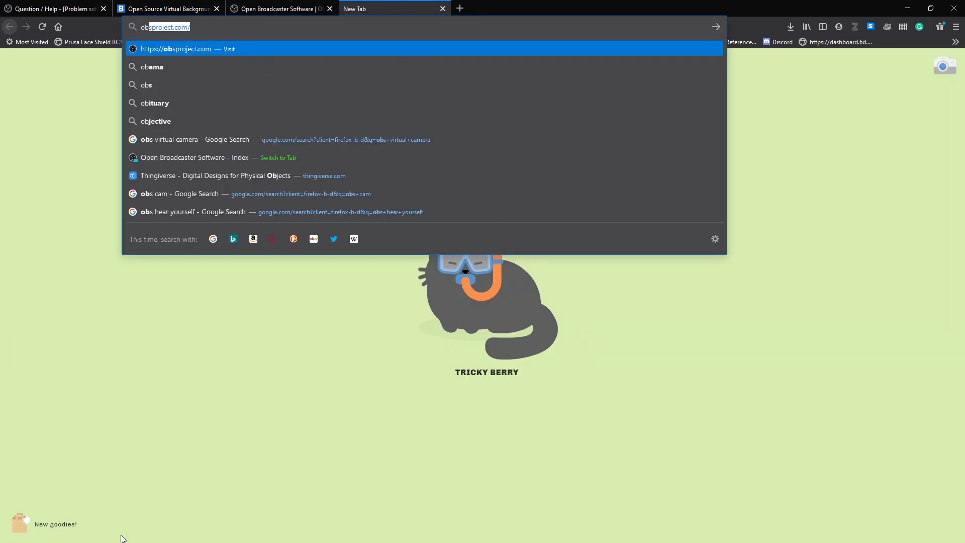
text(s virtua)
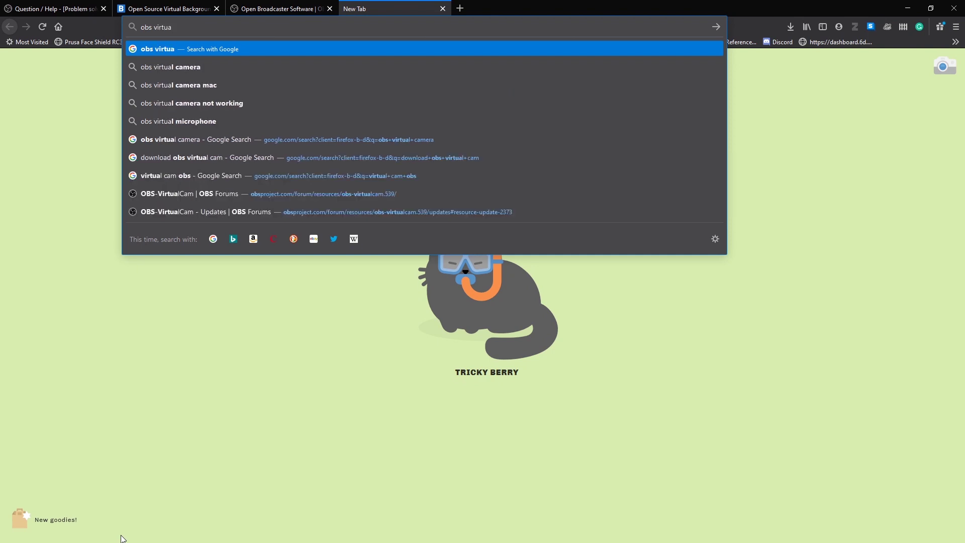
key(Down)
key(Return)
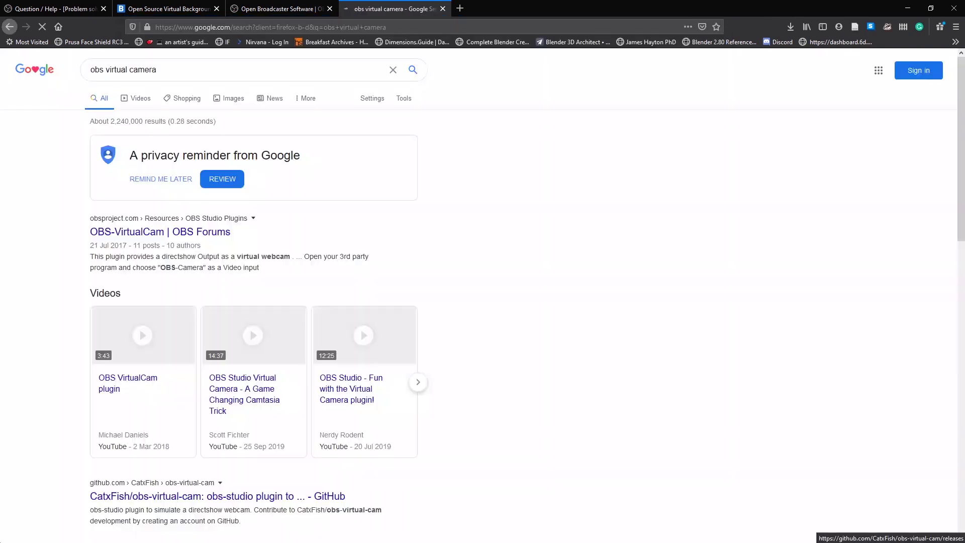
click(197, 234)
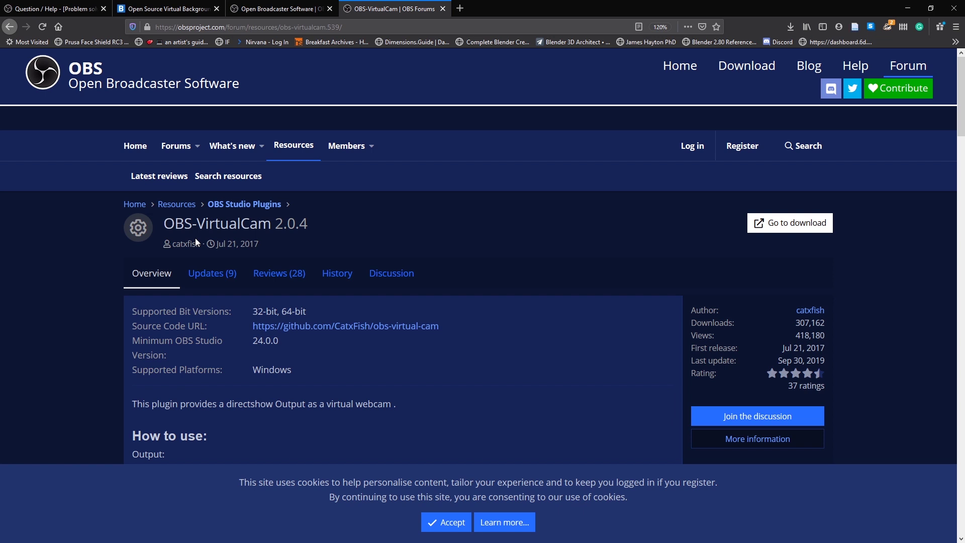
- Switch back to OBS Studio
key(alt+Tab)
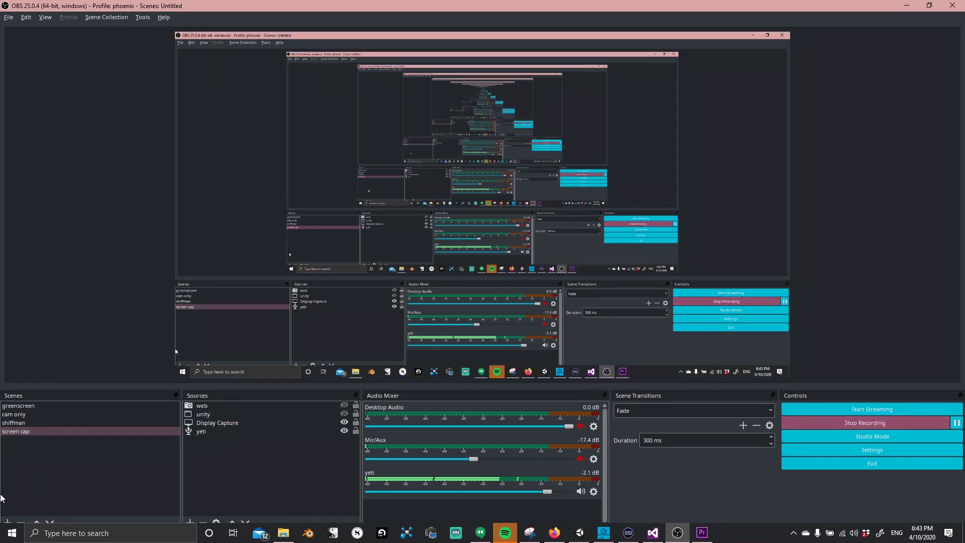
click(6, 522)
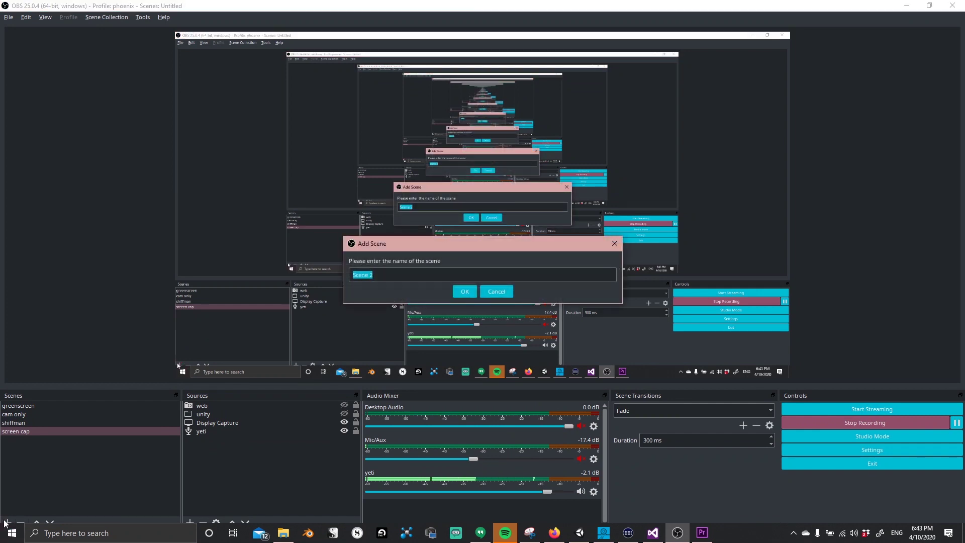
text(n)
key(BackSpace)
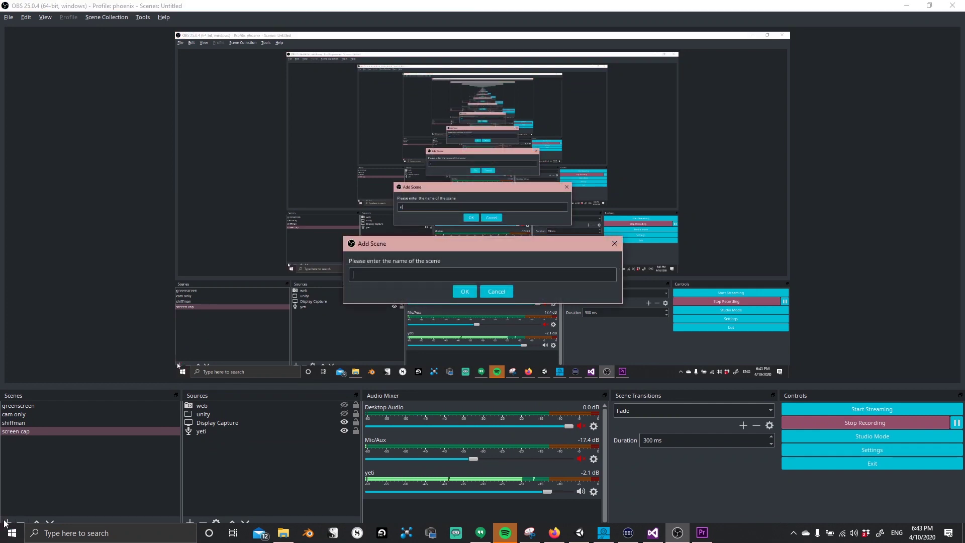
key(Escape)
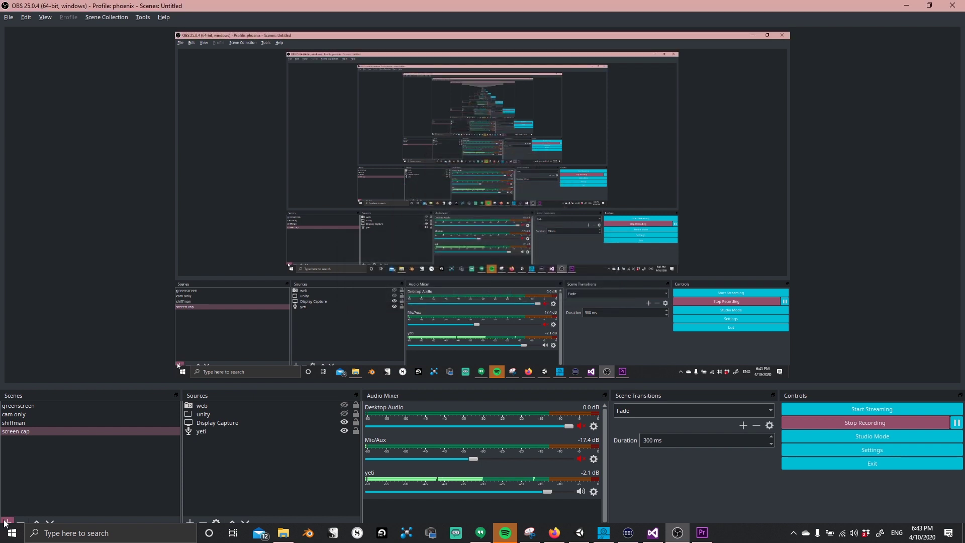
click(43, 415)
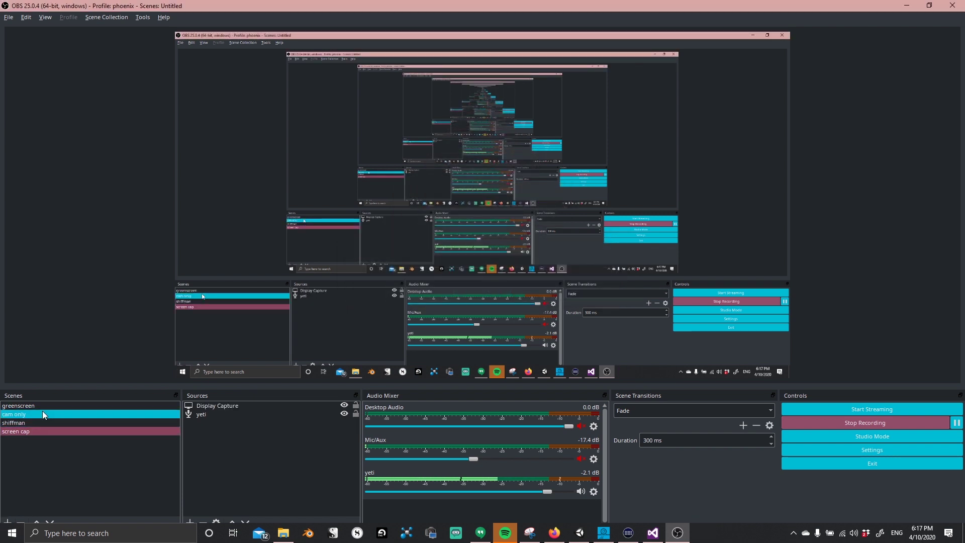
click(42, 421)
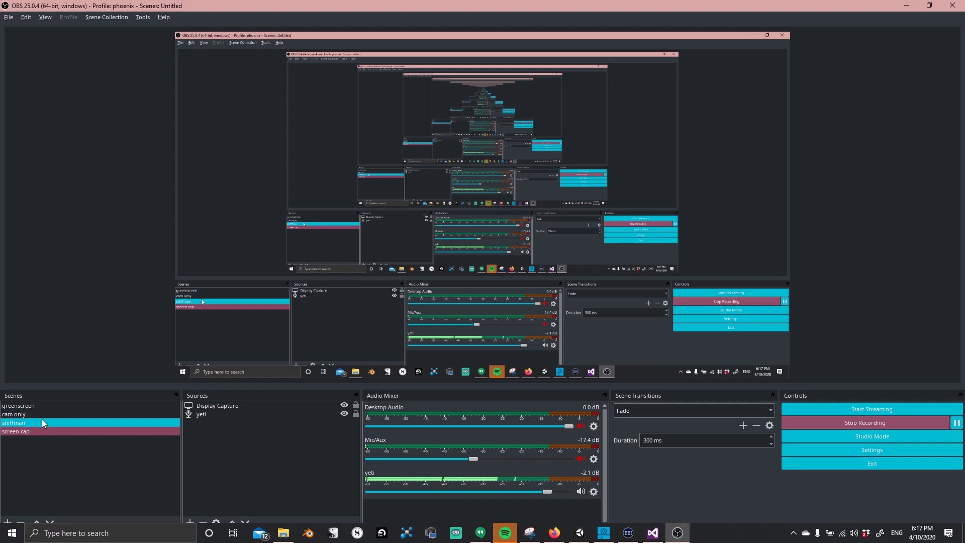
- Add the existing web video capture device to the screen cap scene and place it in the canvas's lower-right corner
click(190, 523)
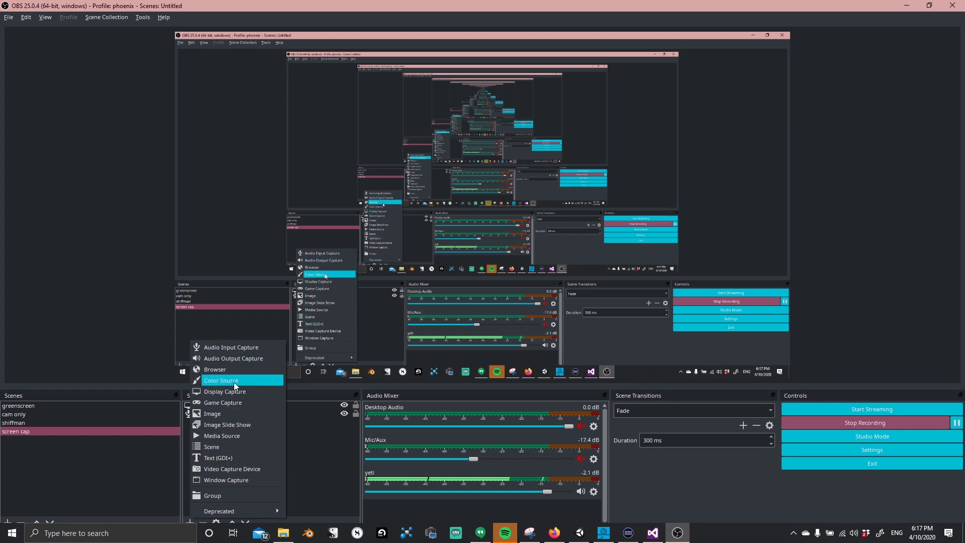
click(233, 468)
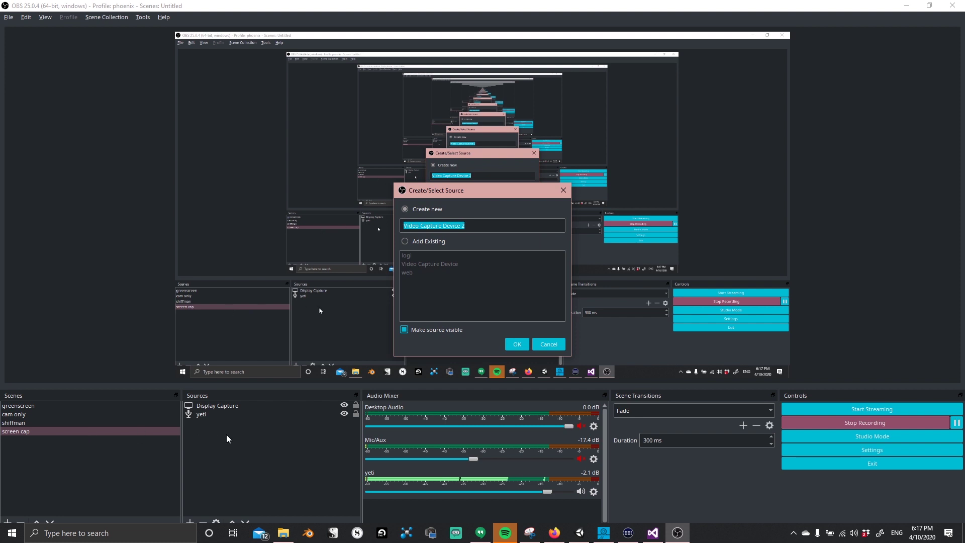
click(415, 243)
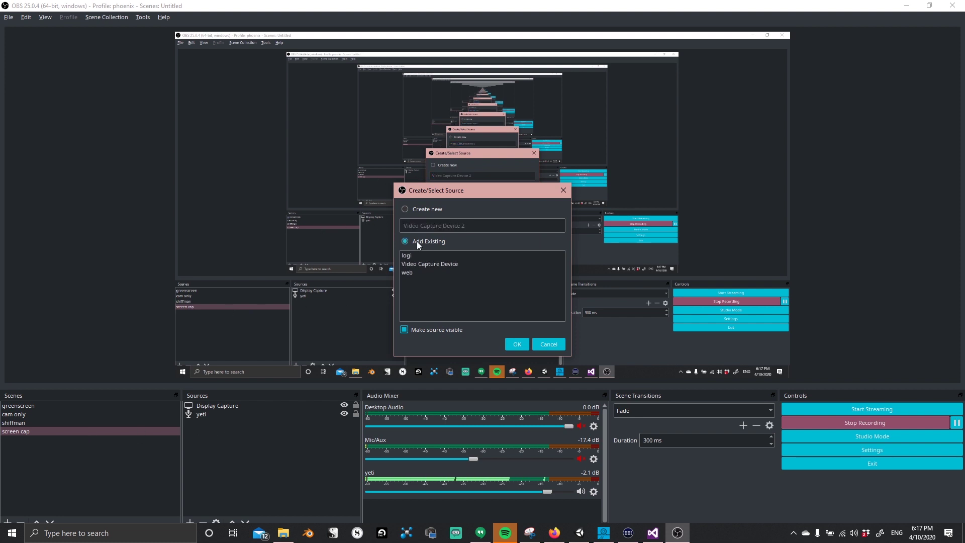
click(400, 271)
click(436, 262)
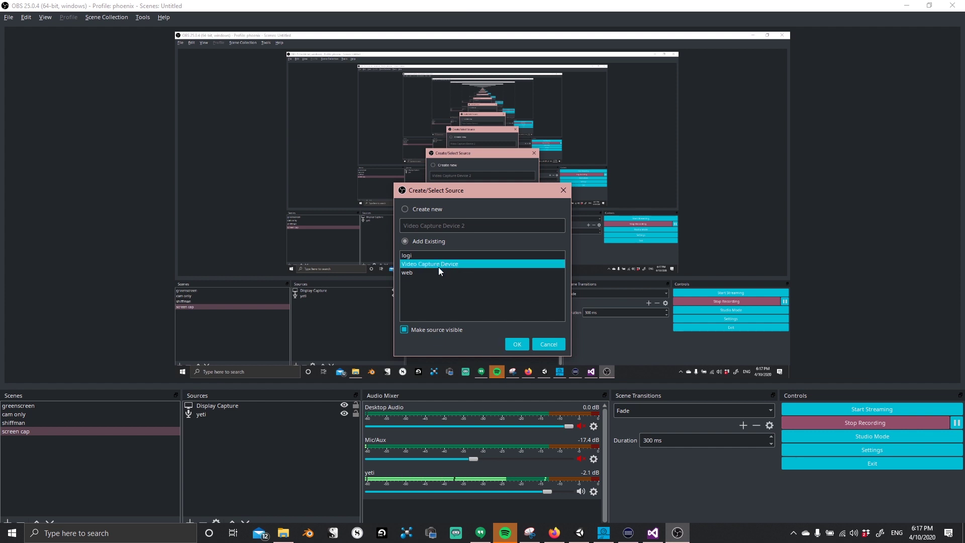
click(439, 271)
click(518, 346)
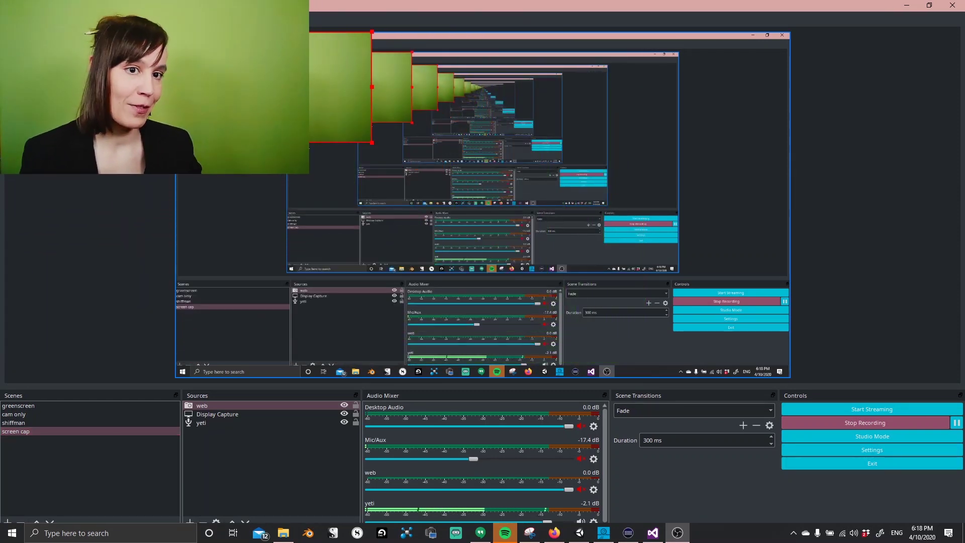
drag(264, 120, 697, 341)
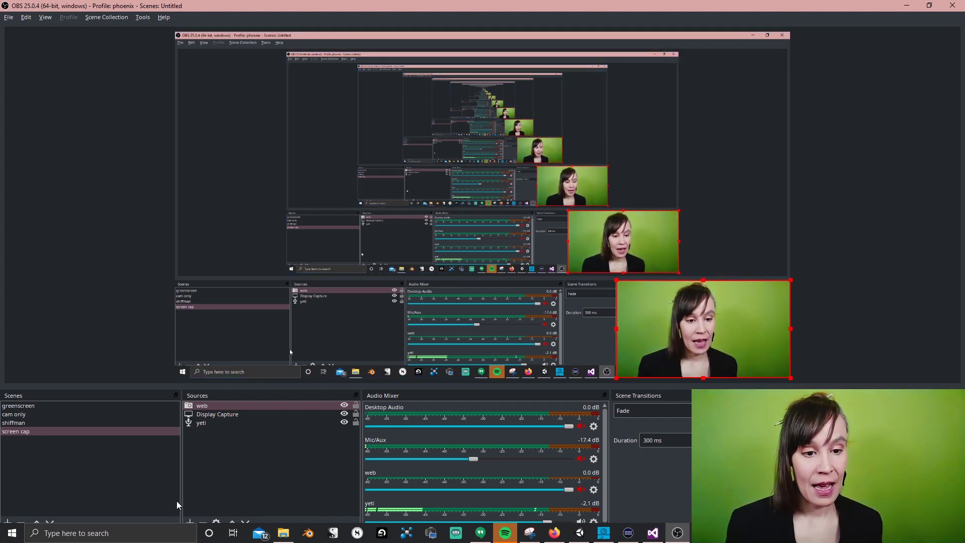
- Add a new window capture source named unity that captures the Unity editor window
click(190, 522)
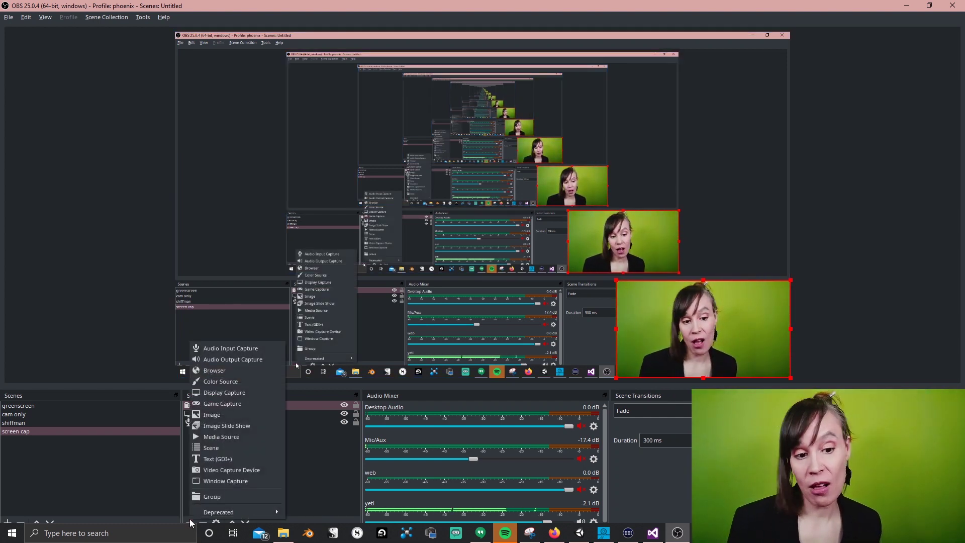
click(251, 480)
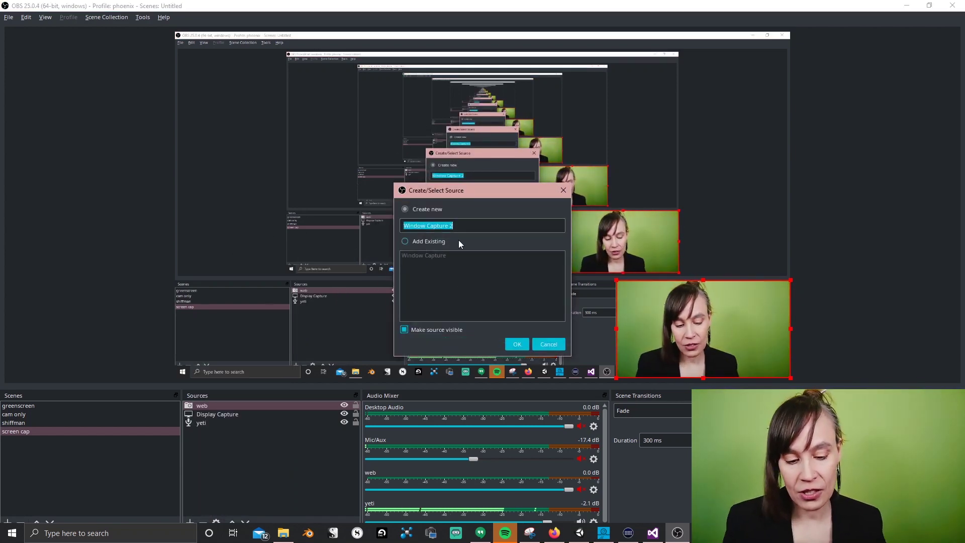
text(unity)
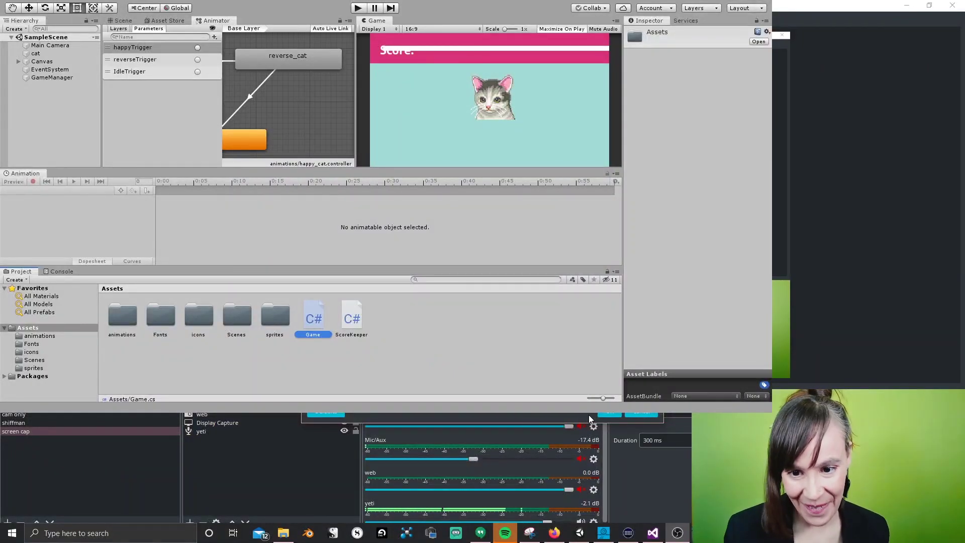
click(614, 414)
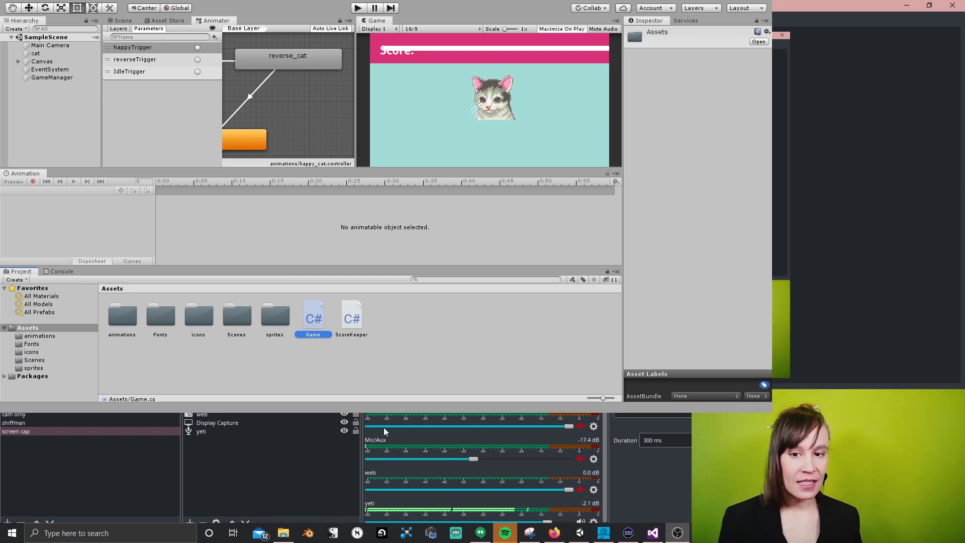
- Move the unity source below the web source and stretch it to the screen
click(252, 431)
click(246, 447)
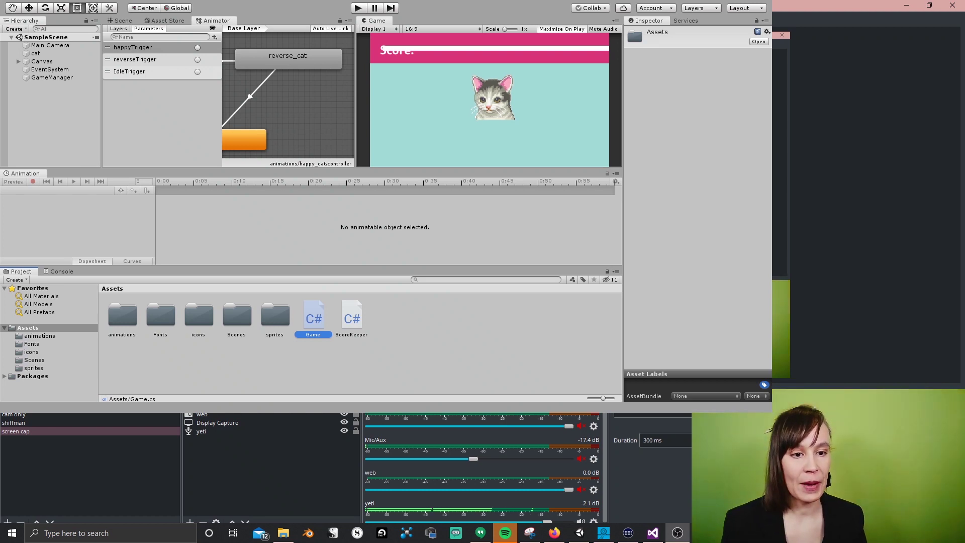
drag(234, 430, 263, 430)
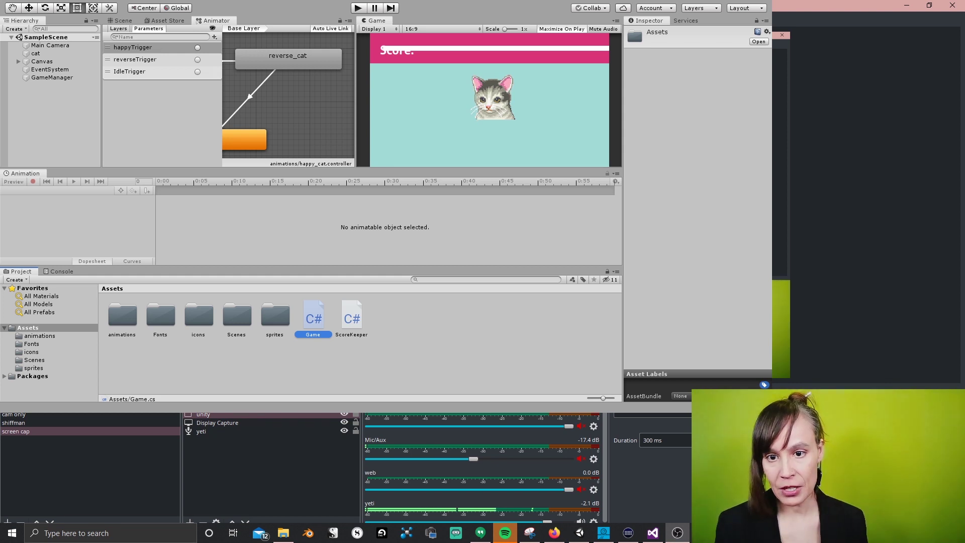
mouse_move(674, 212)
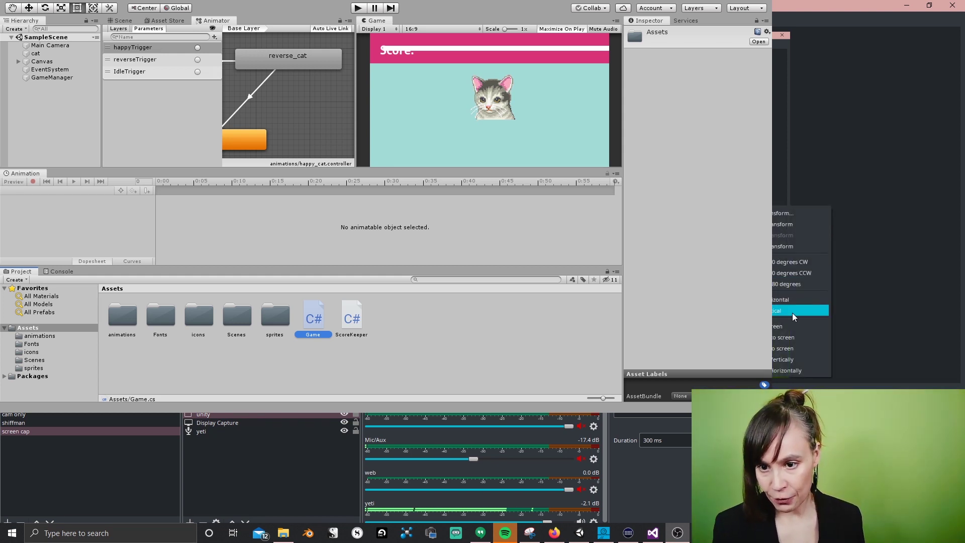
click(789, 335)
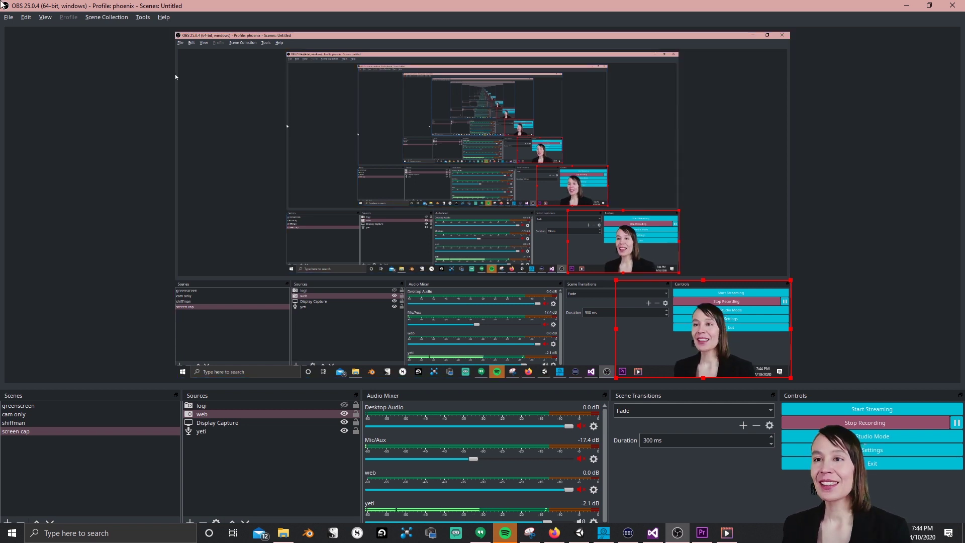
- Open the OBS settings and review the streaming, recording and audio output options, plus the video resolution and frame rate settings
click(8, 19)
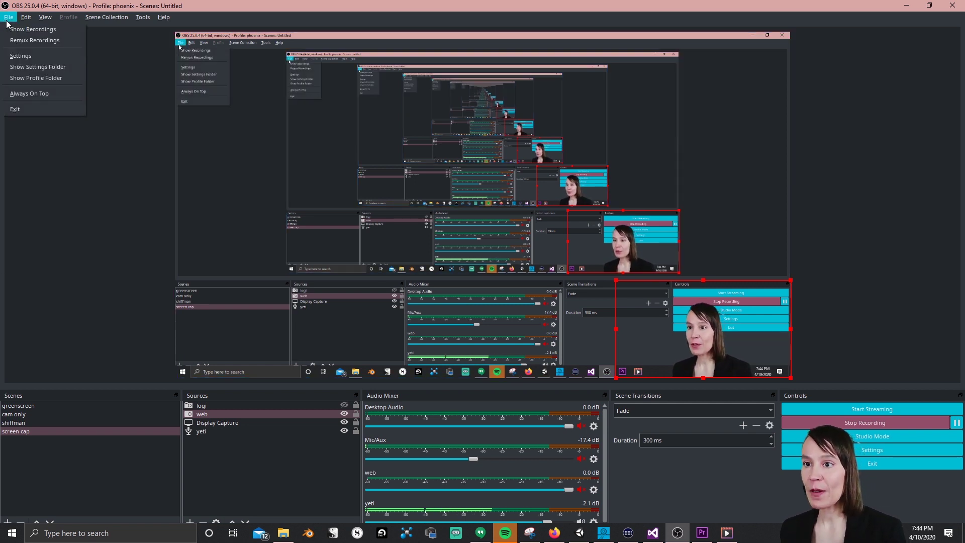
click(51, 57)
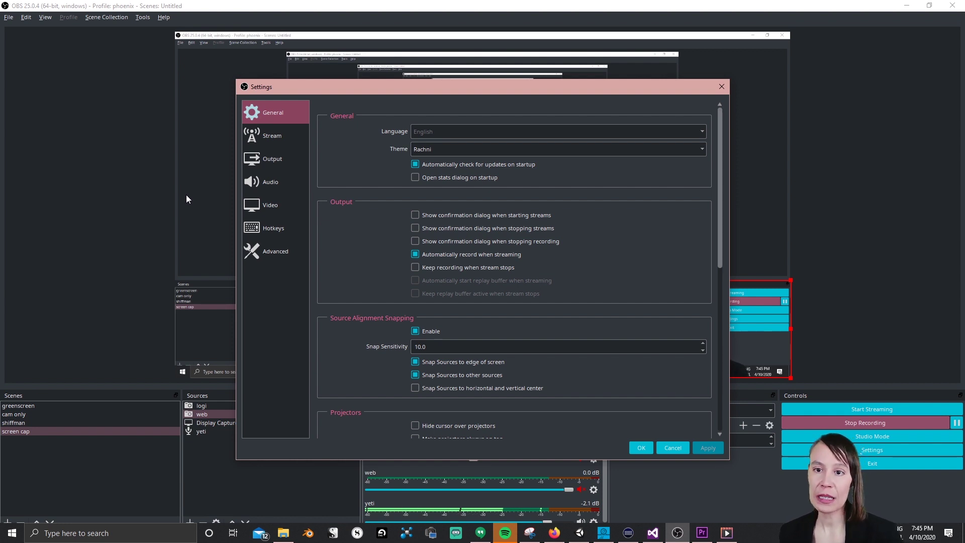
click(259, 151)
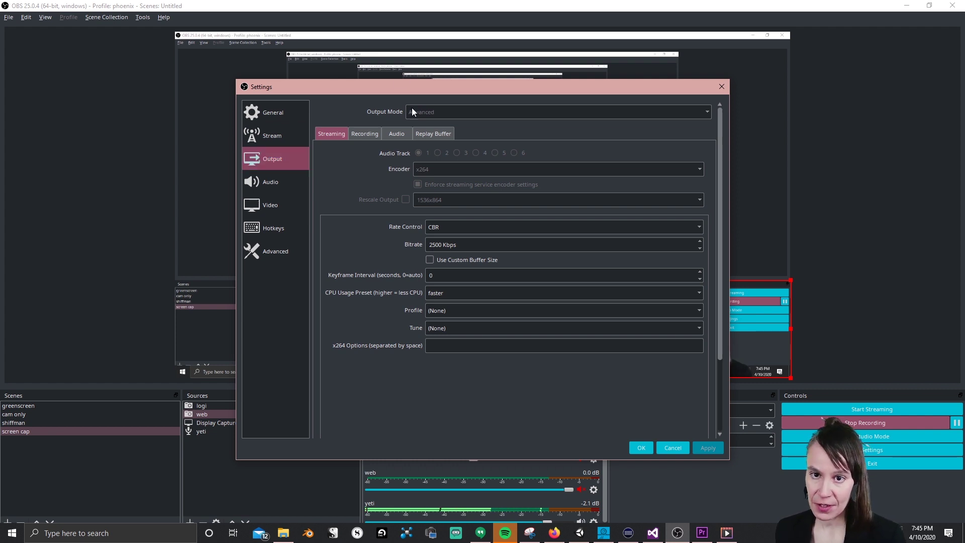
click(375, 134)
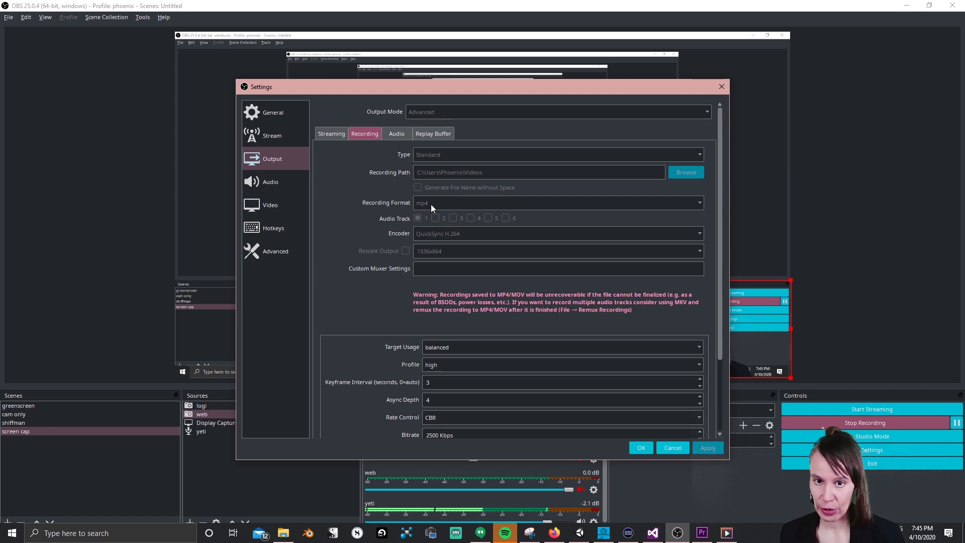
click(395, 136)
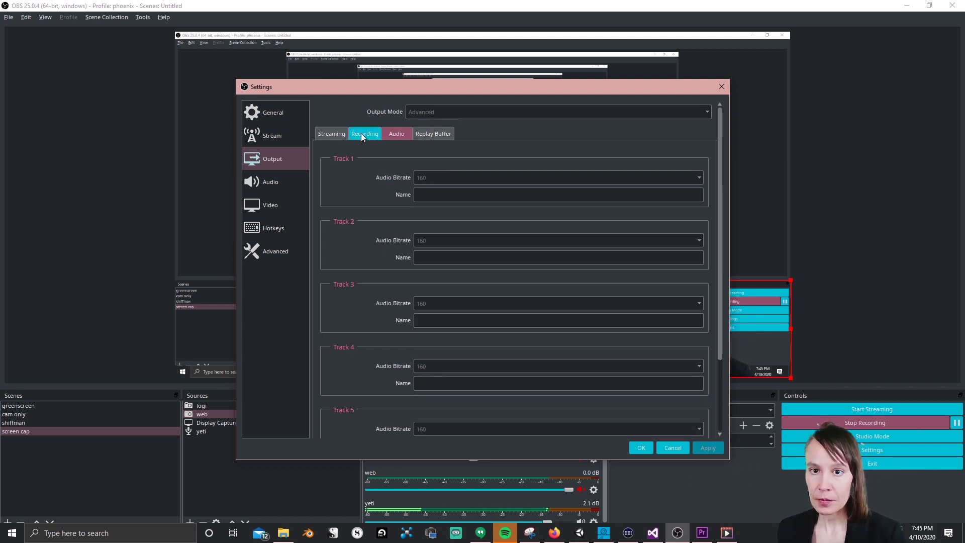
click(333, 139)
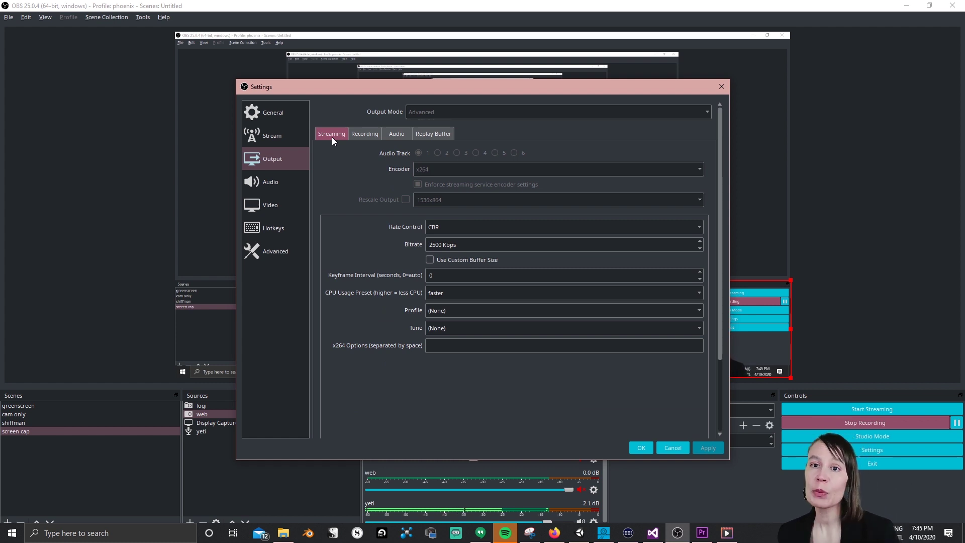
click(258, 189)
click(268, 204)
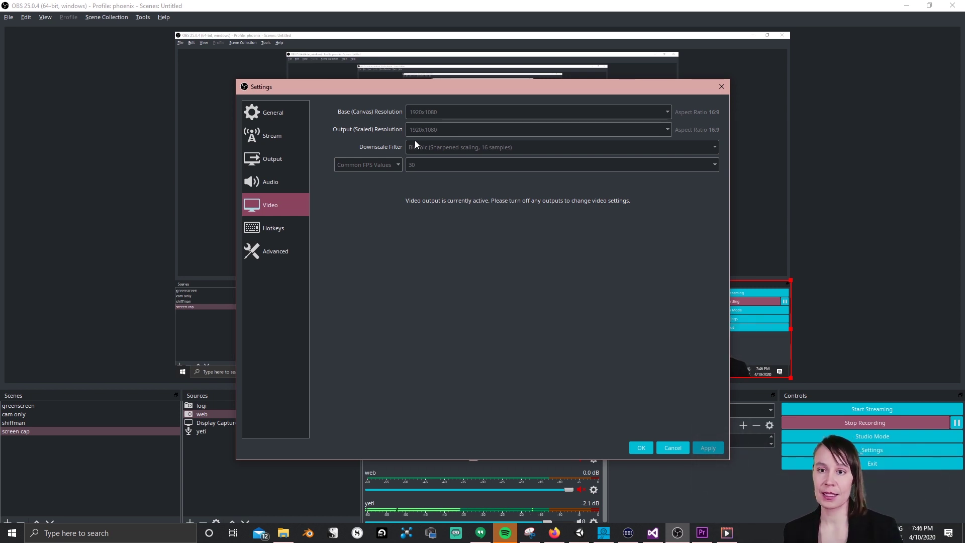
- Review the hotkey and audio settings, and close the settings dialog
click(279, 236)
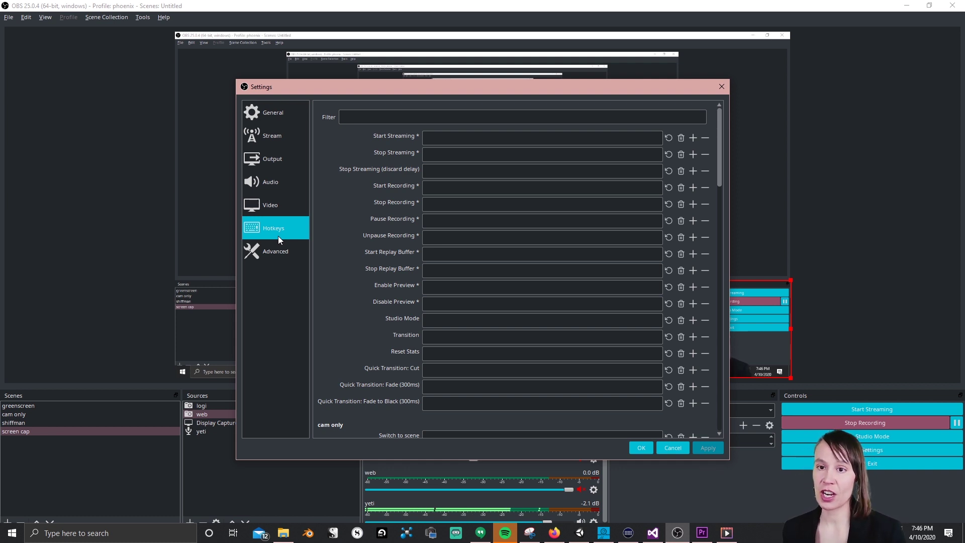
click(278, 192)
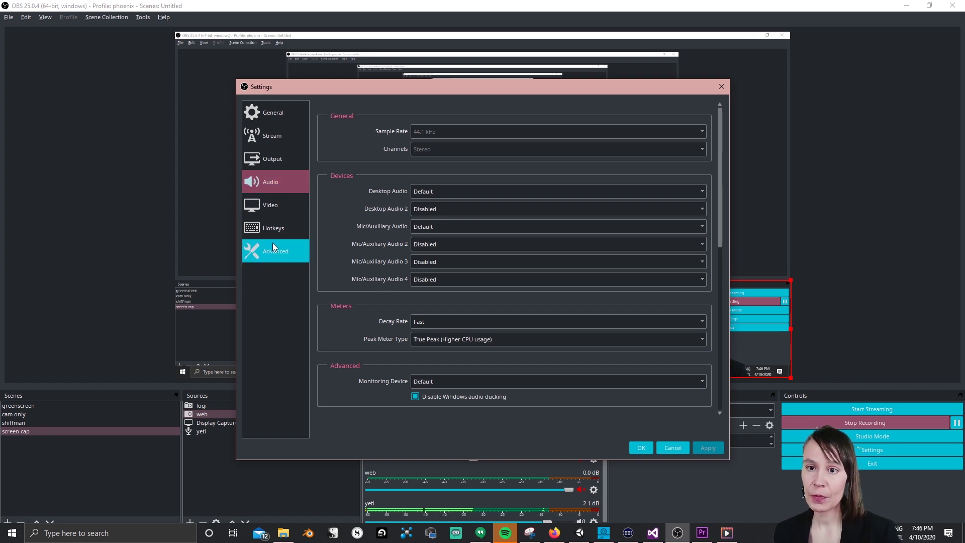
click(276, 227)
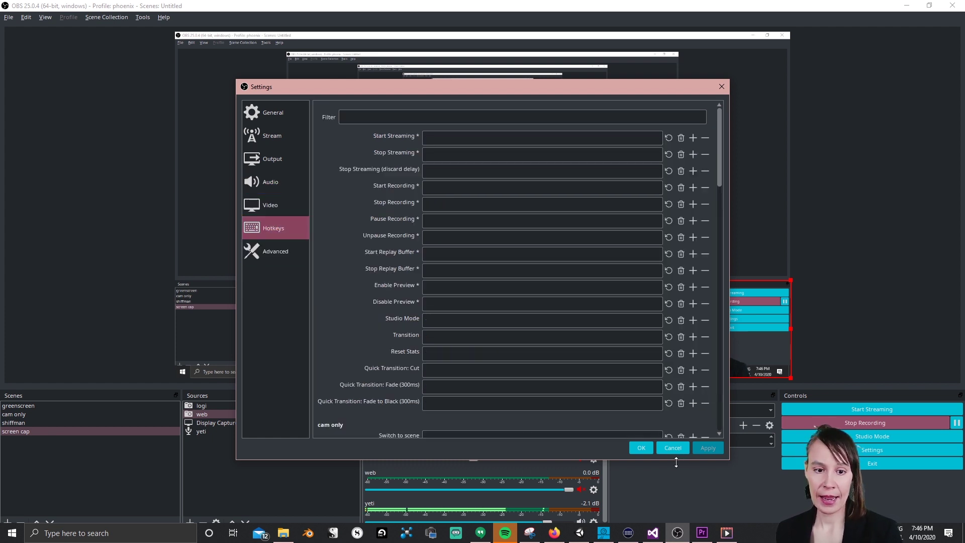
click(638, 448)
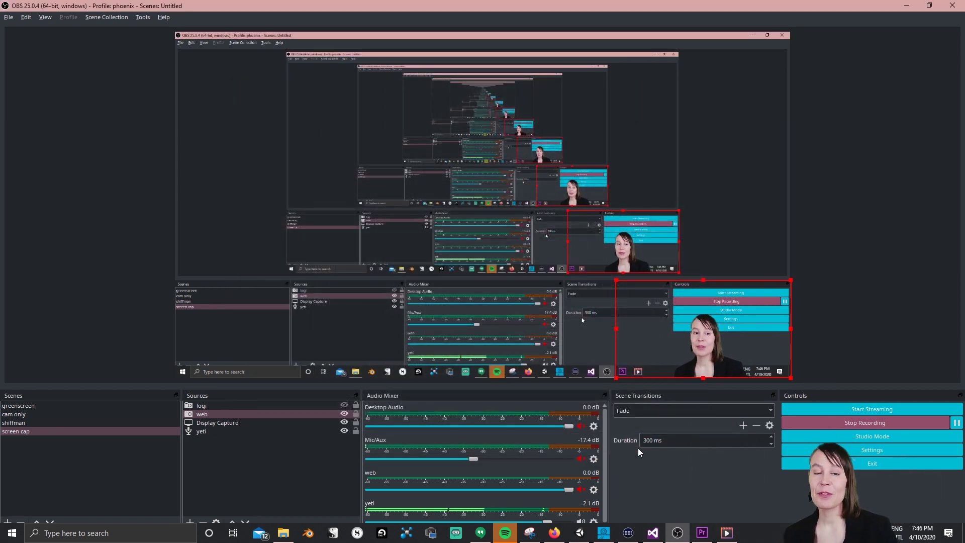
- Show the logi camera source in the screen cap scene and hide the web source
click(63, 406)
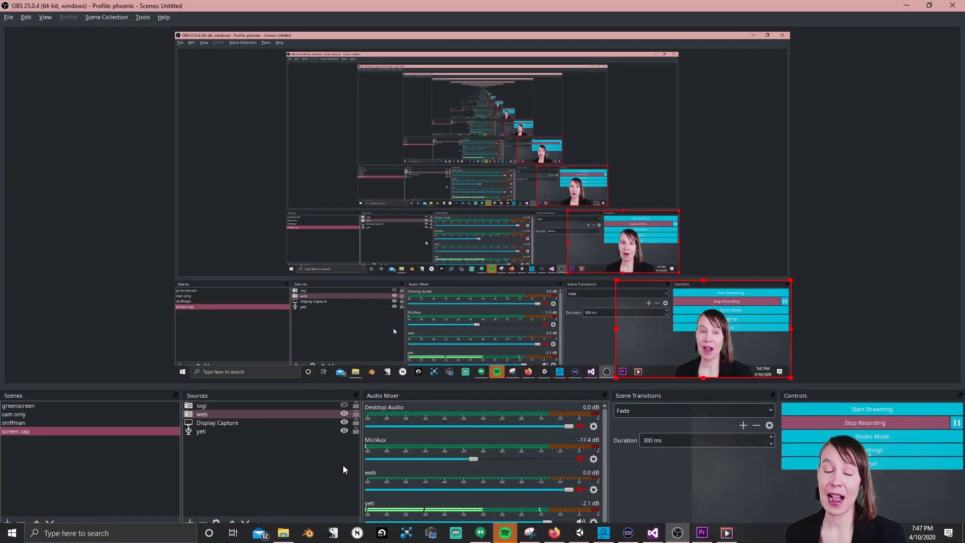
click(216, 421)
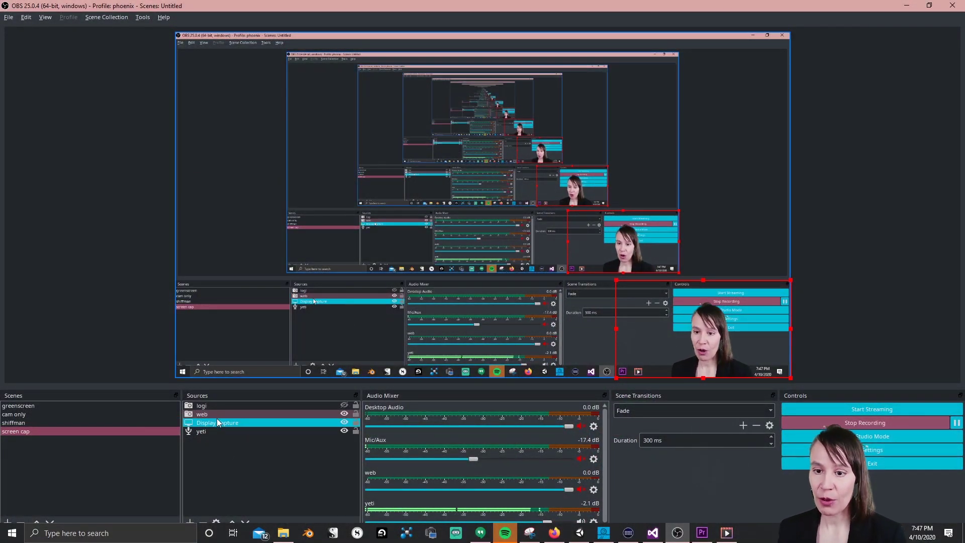
click(233, 415)
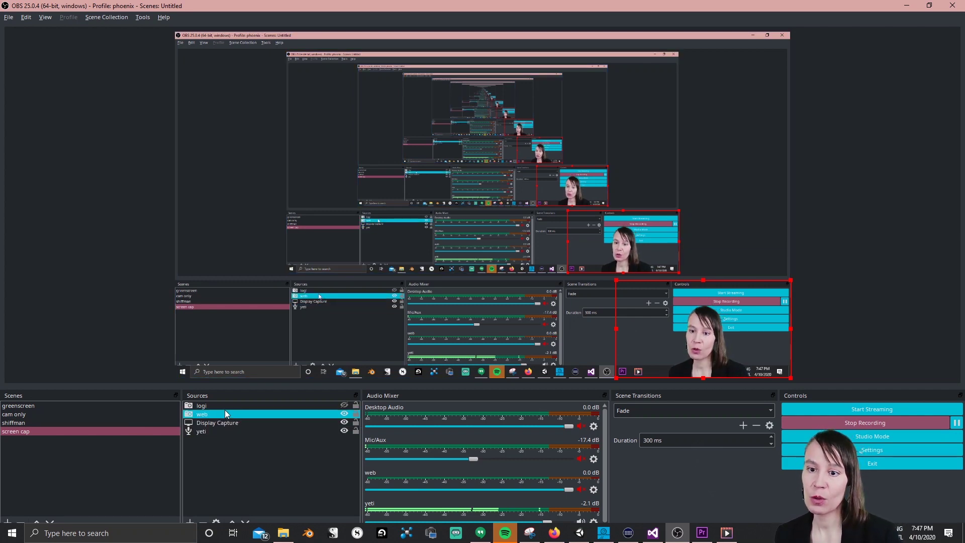
click(224, 407)
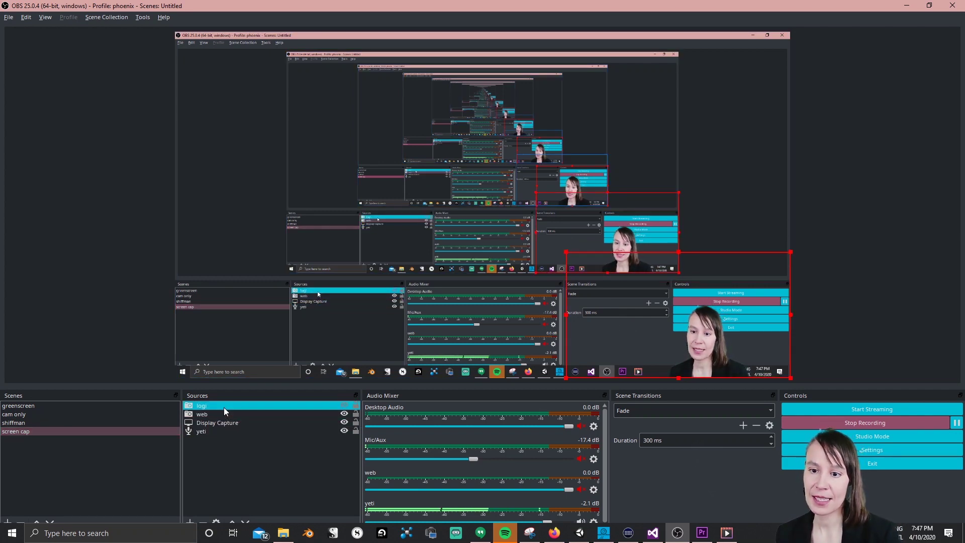
ctrl+click(356, 423)
ctrl+click(357, 423)
click(344, 405)
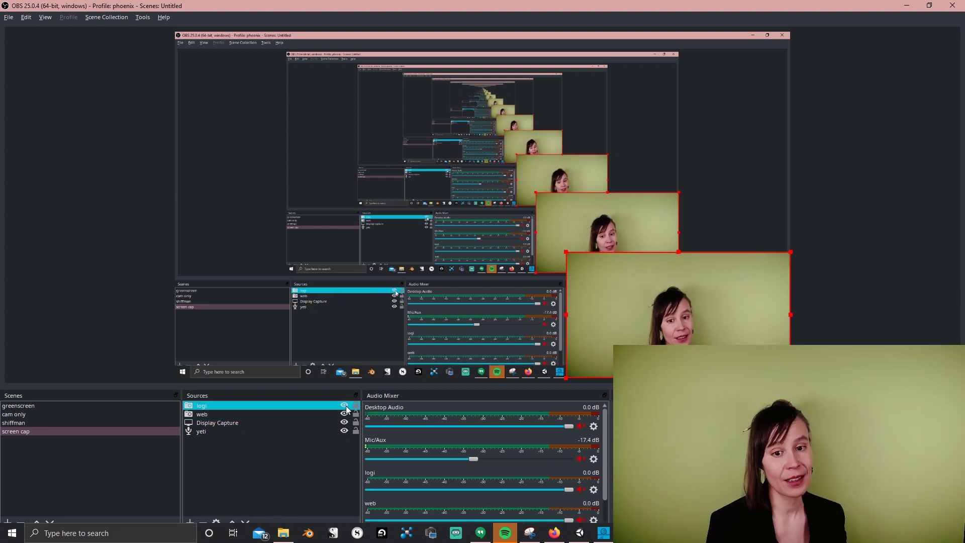
click(338, 414)
click(344, 414)
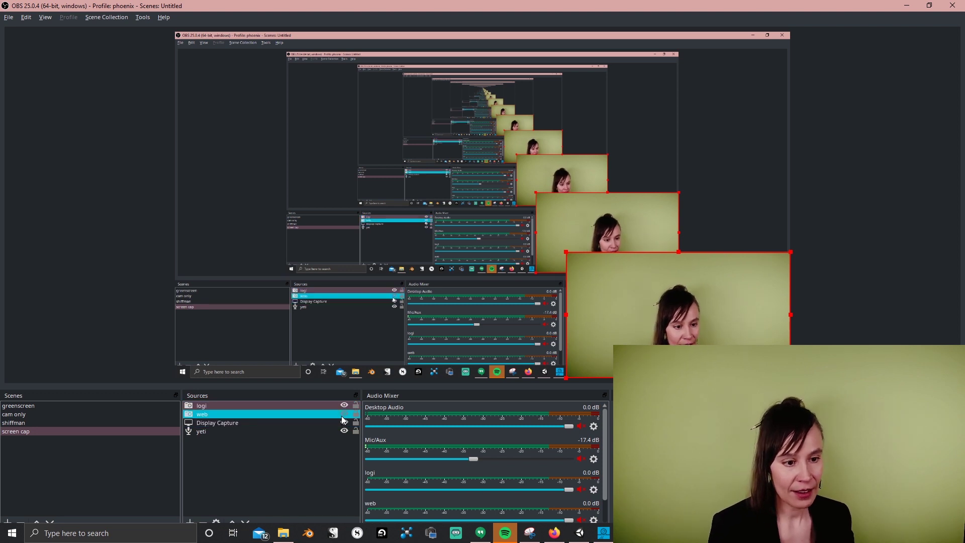
click(252, 445)
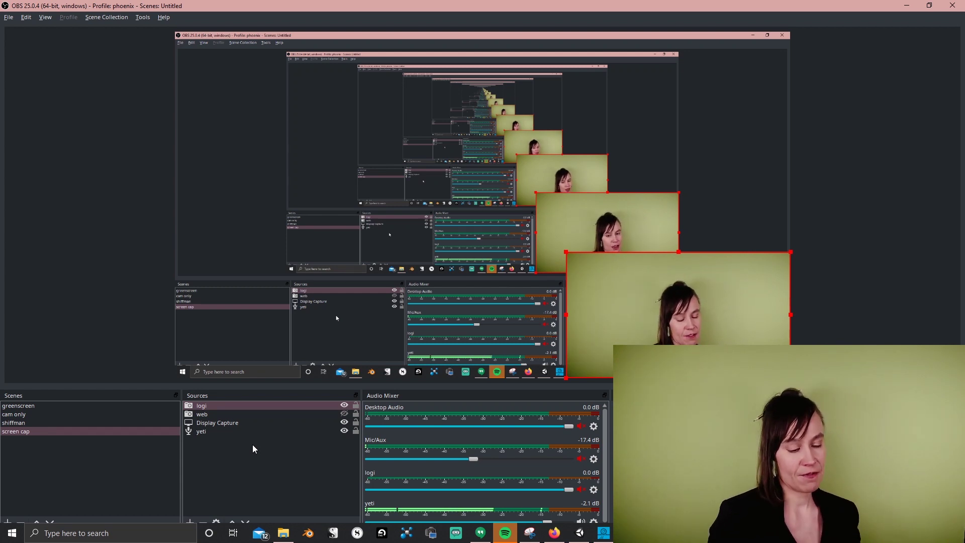
- Switch to the Logitech camera settings app, zoom the webcam in, and return to OBS
key(alt+Tab)
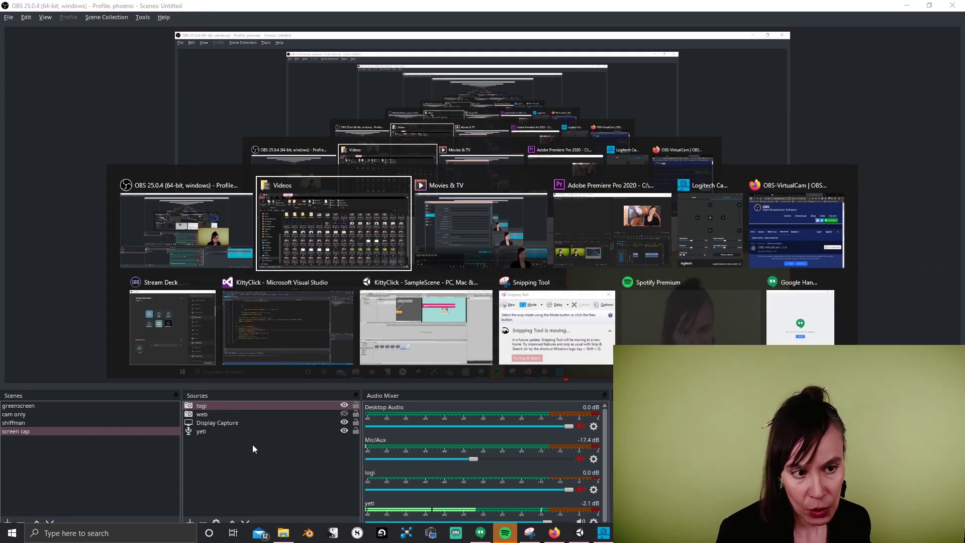
key(Tab)
key(Tab)
key(Tab)
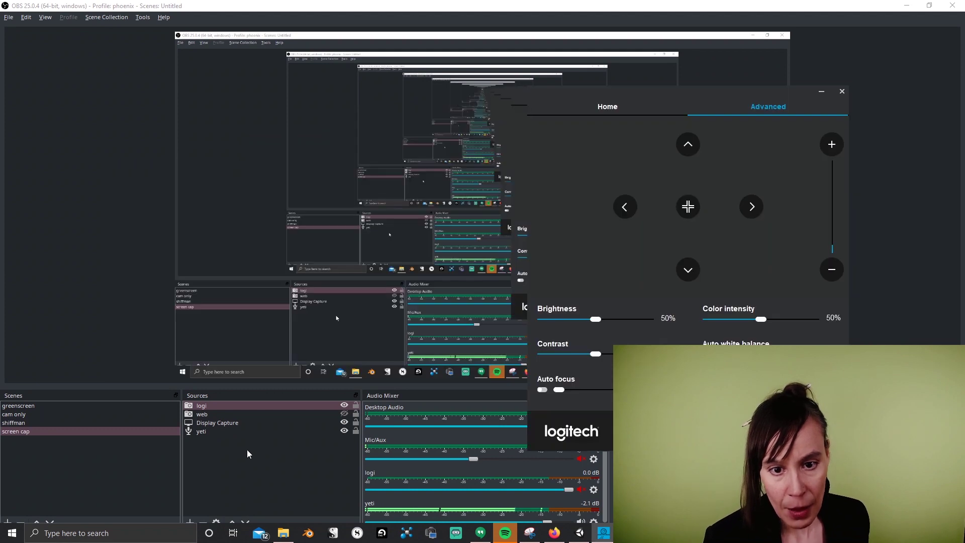
click(830, 146)
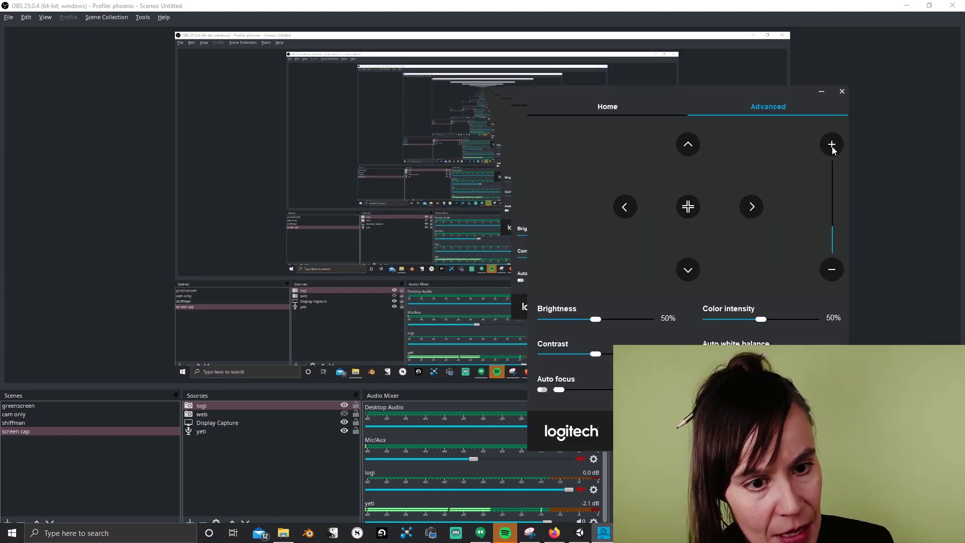
key(alt+Tab)
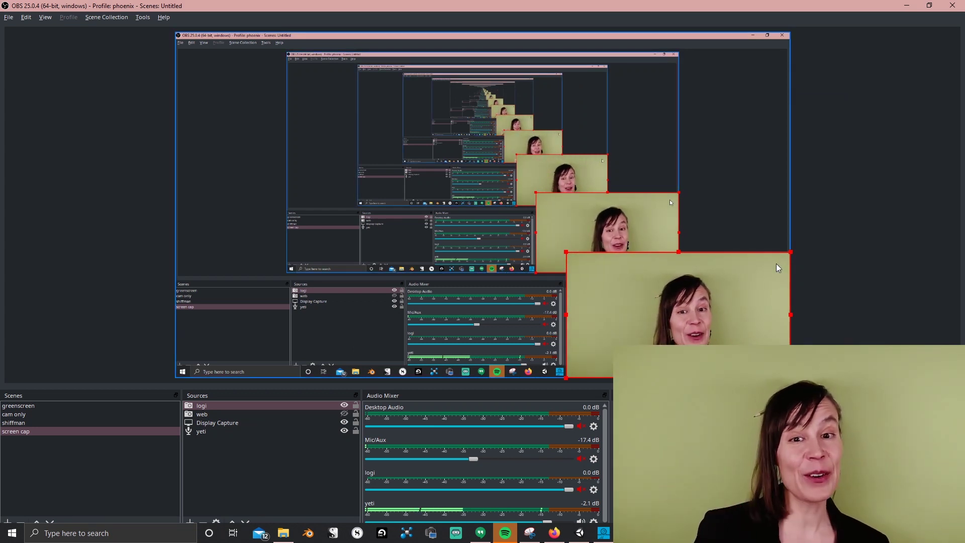
- Open the filters of the logi camera source
click(243, 407)
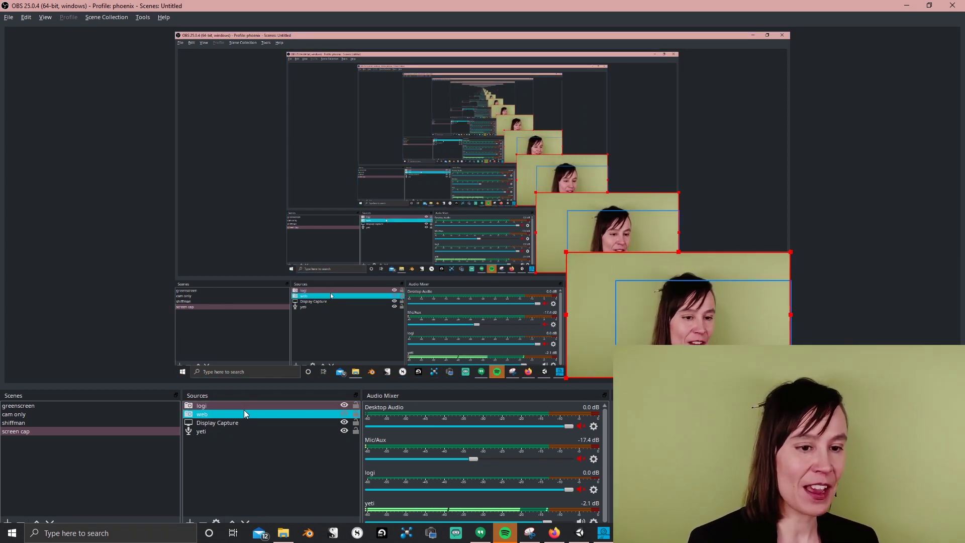
right_click(244, 405)
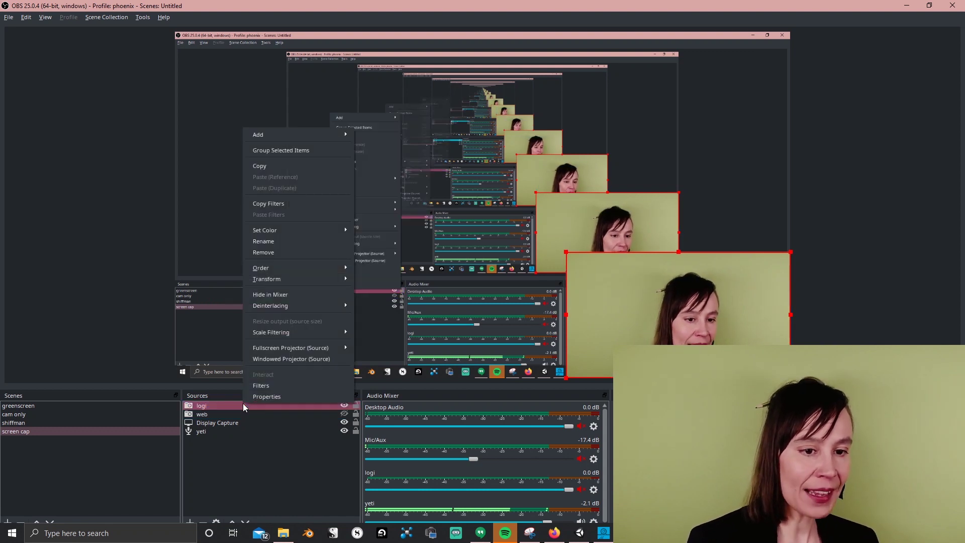
click(307, 384)
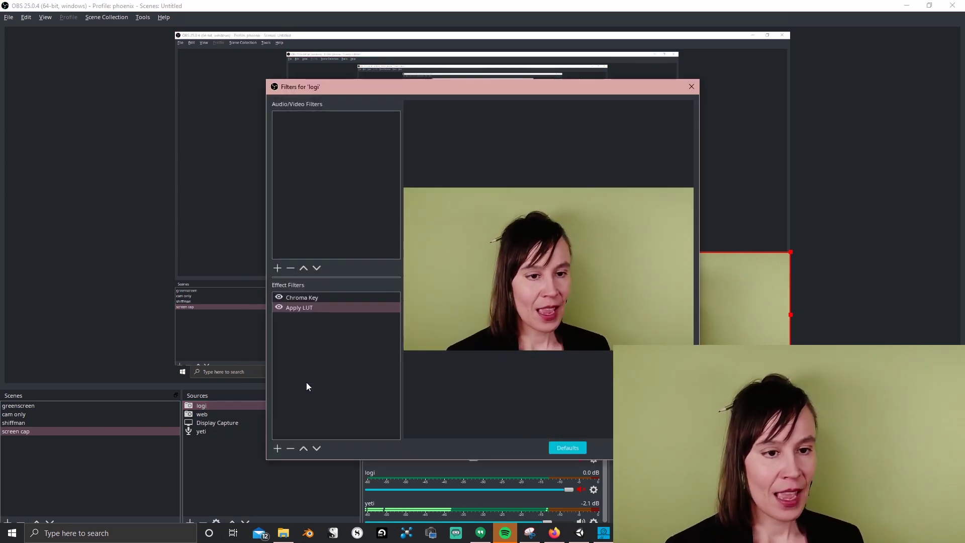
- Turn the Apply LUT effect filter off and back on to compare the camera picture
click(307, 296)
click(291, 308)
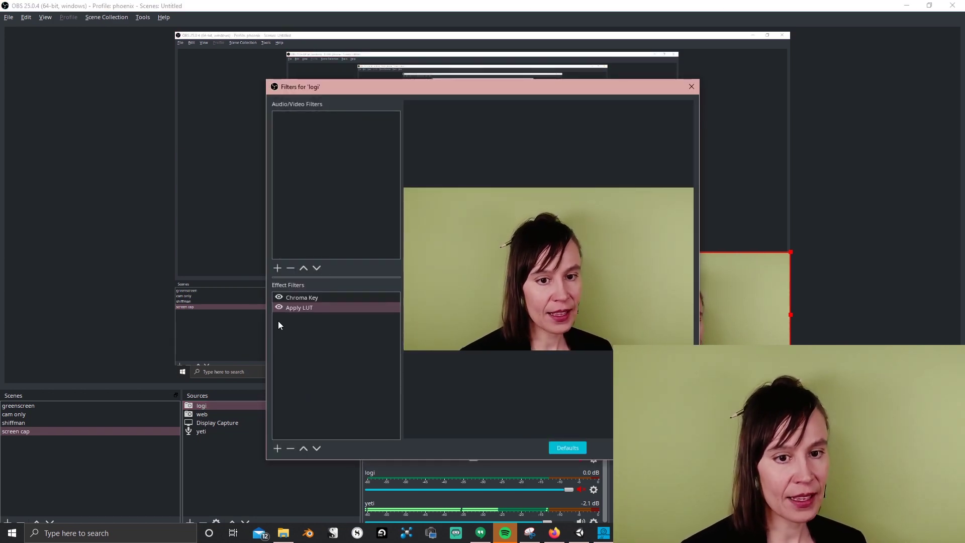
click(293, 295)
click(277, 307)
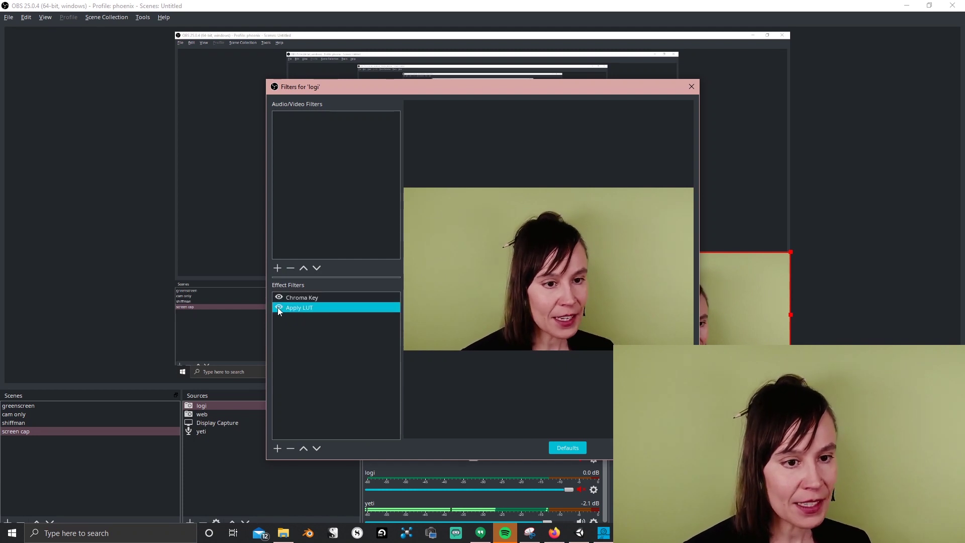
click(277, 308)
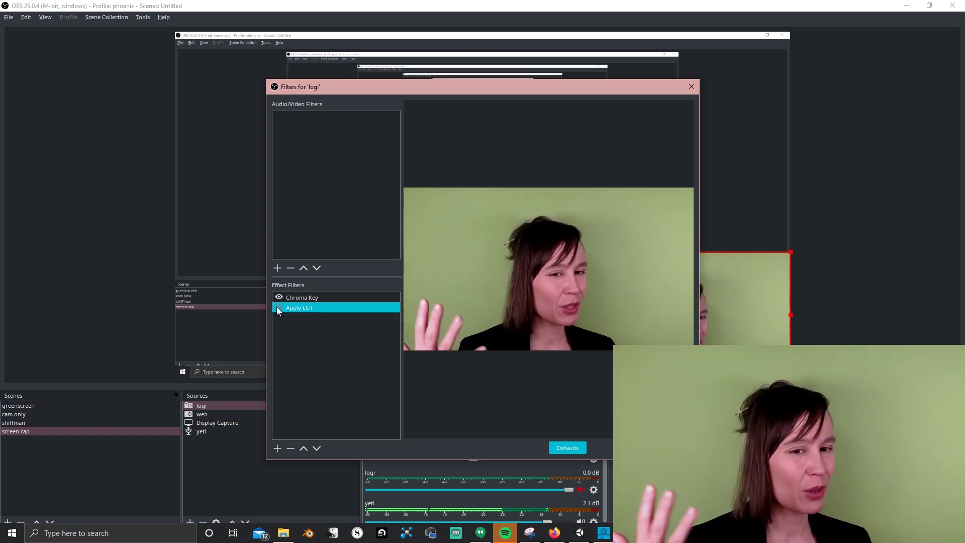
click(278, 308)
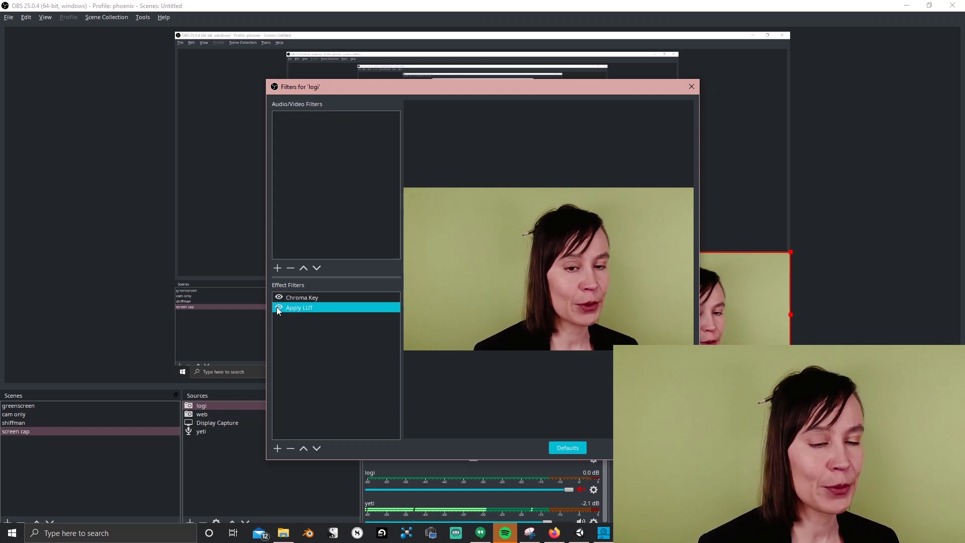
- Set the similarity of the logi source's Chroma Key filter to 454 to key out the green background
click(318, 308)
click(316, 300)
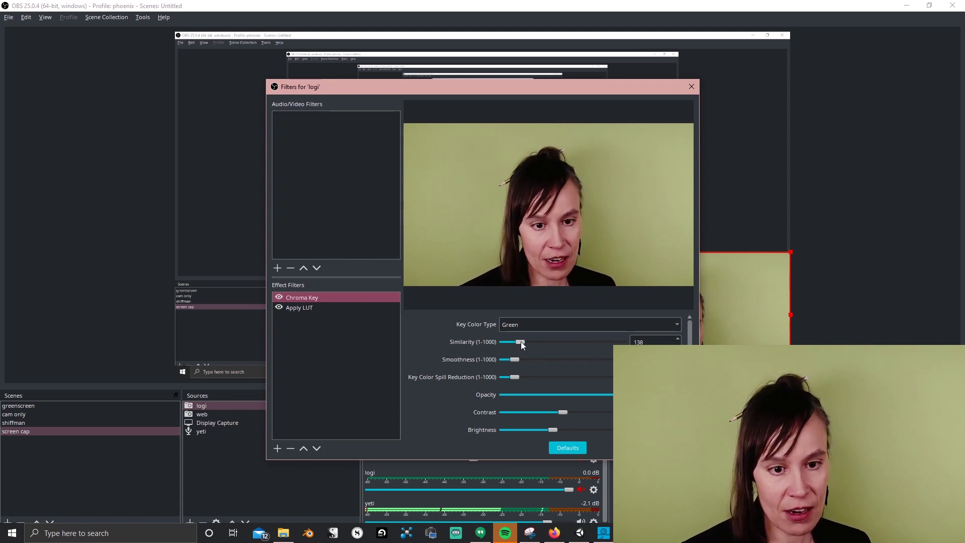
drag(520, 342, 558, 342)
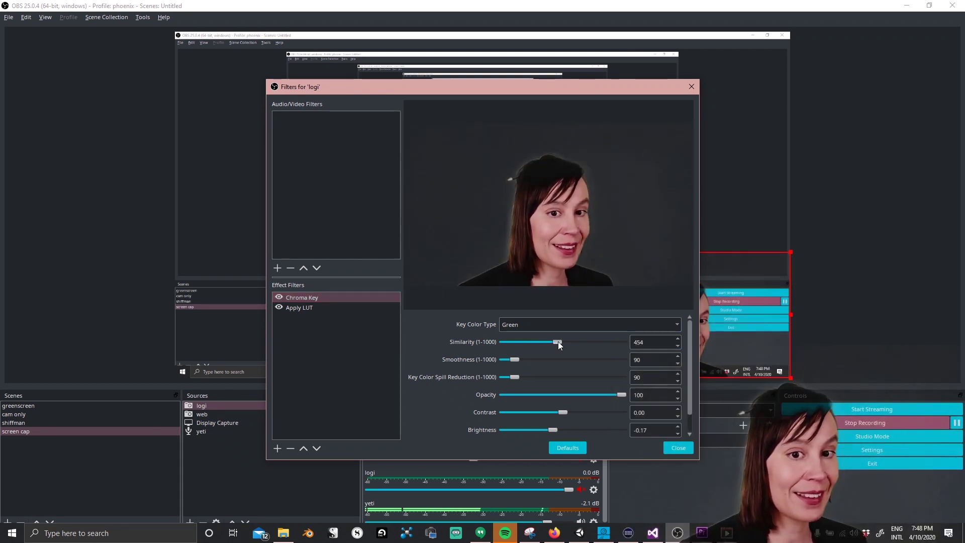